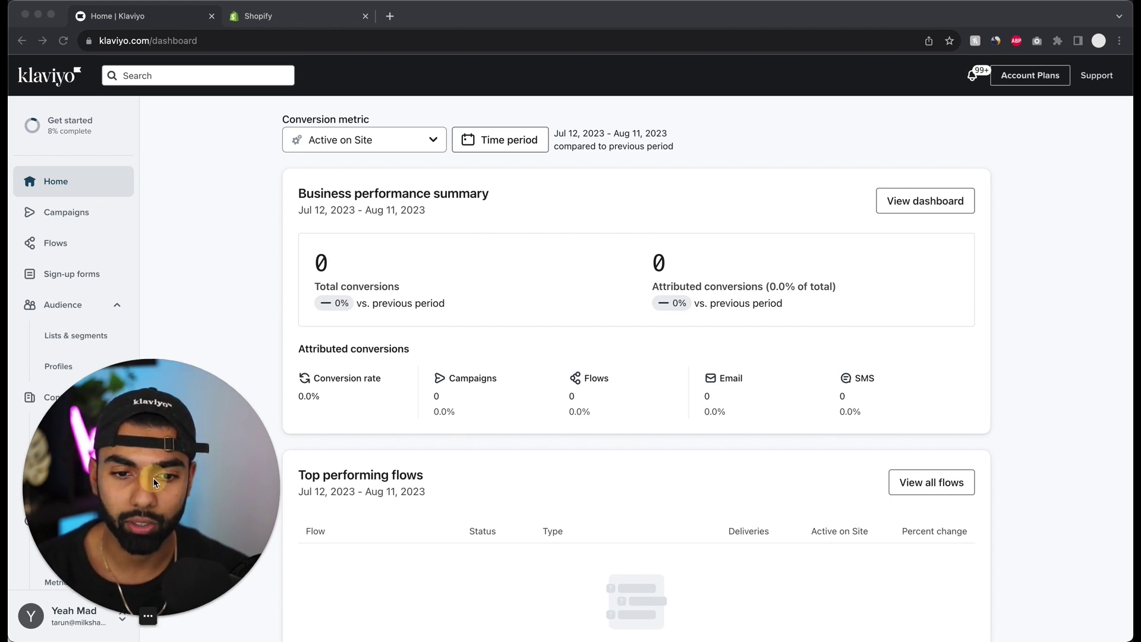
Step: Go to Integrations from the account menu and search available integrations for 'shopify'
click(74, 624)
click(74, 623)
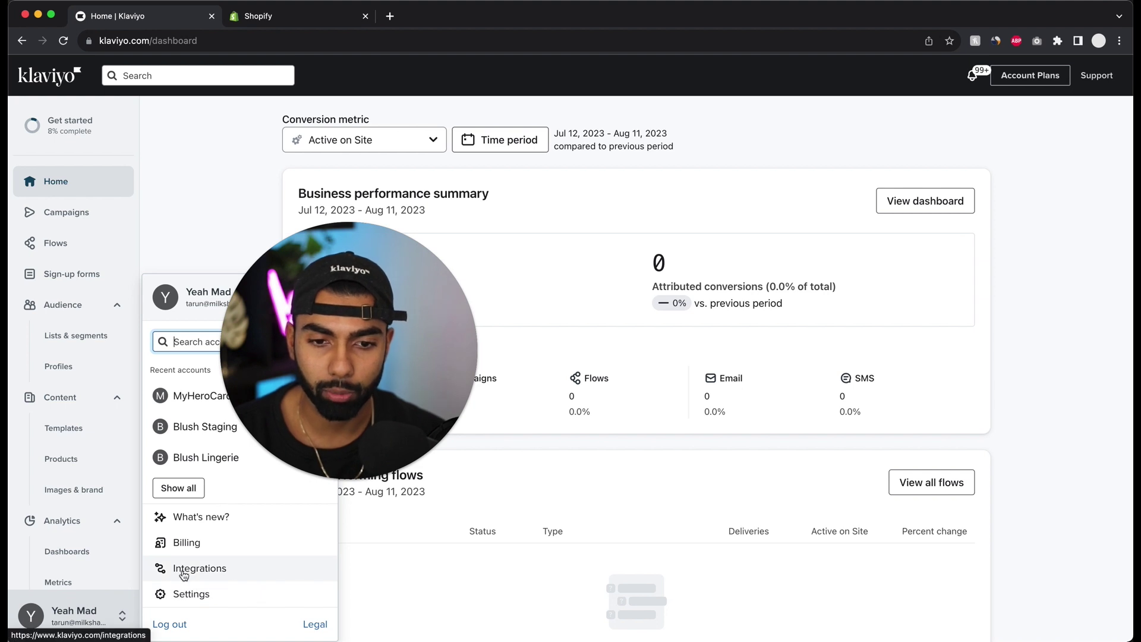
click(184, 569)
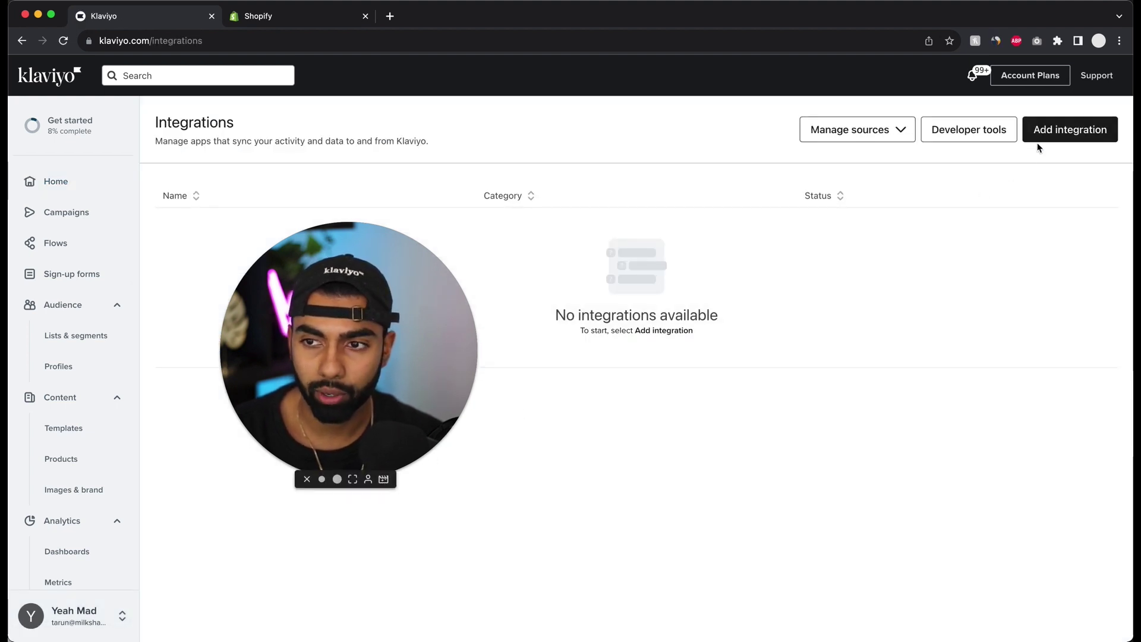
click(1070, 131)
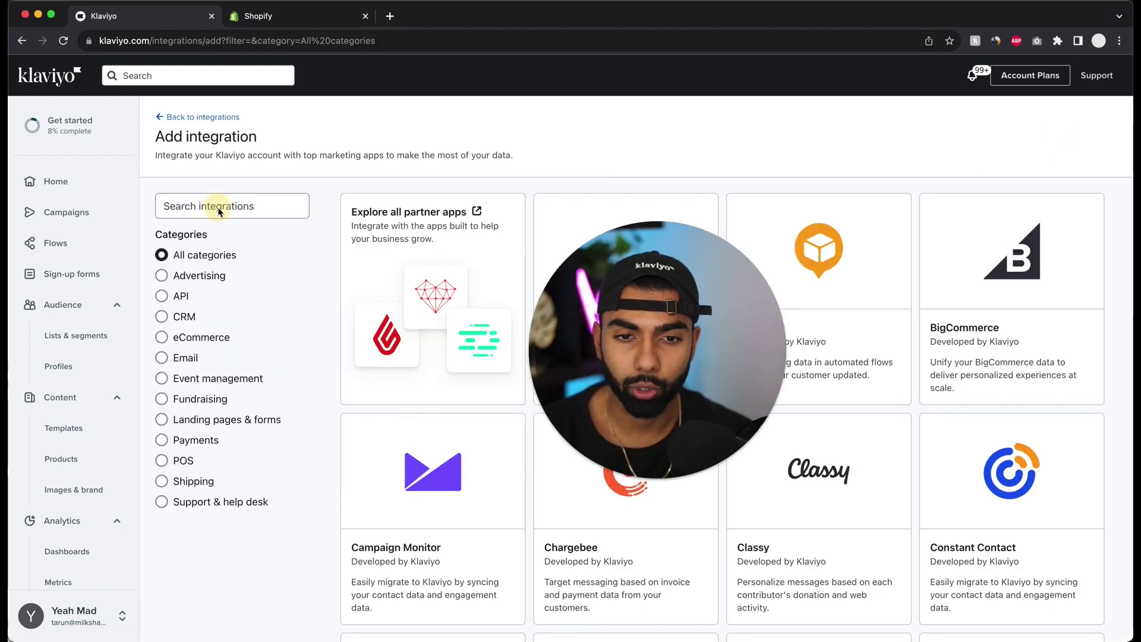
click(249, 206)
text(shopify)
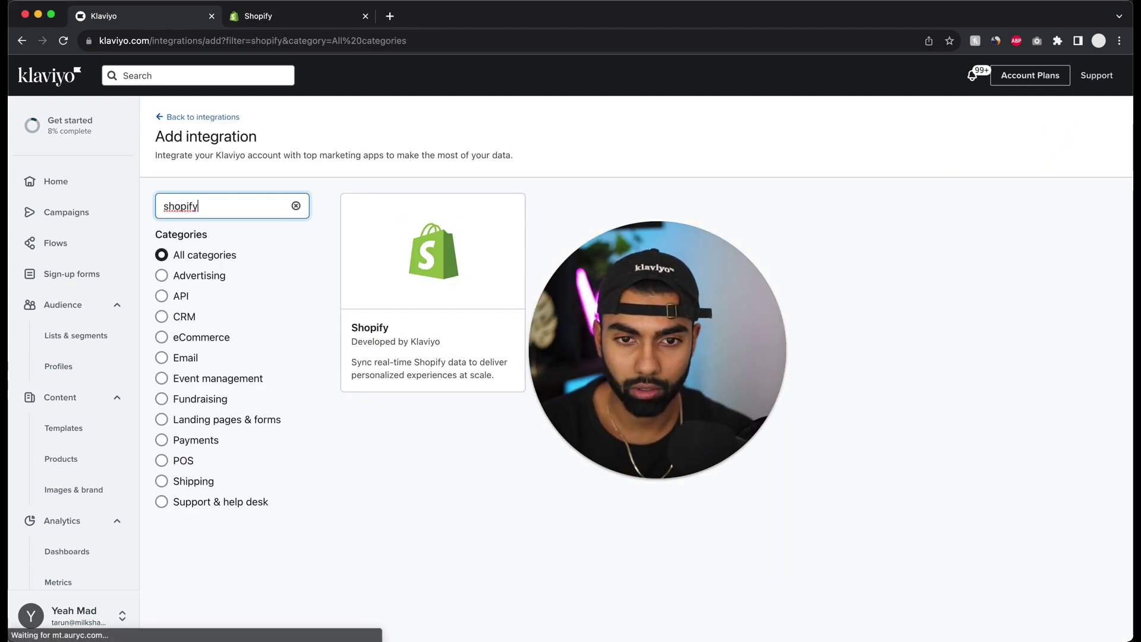
Step: Open the Shopify integration setup and paste the store handle from the Shopify admin into Store URL
click(455, 315)
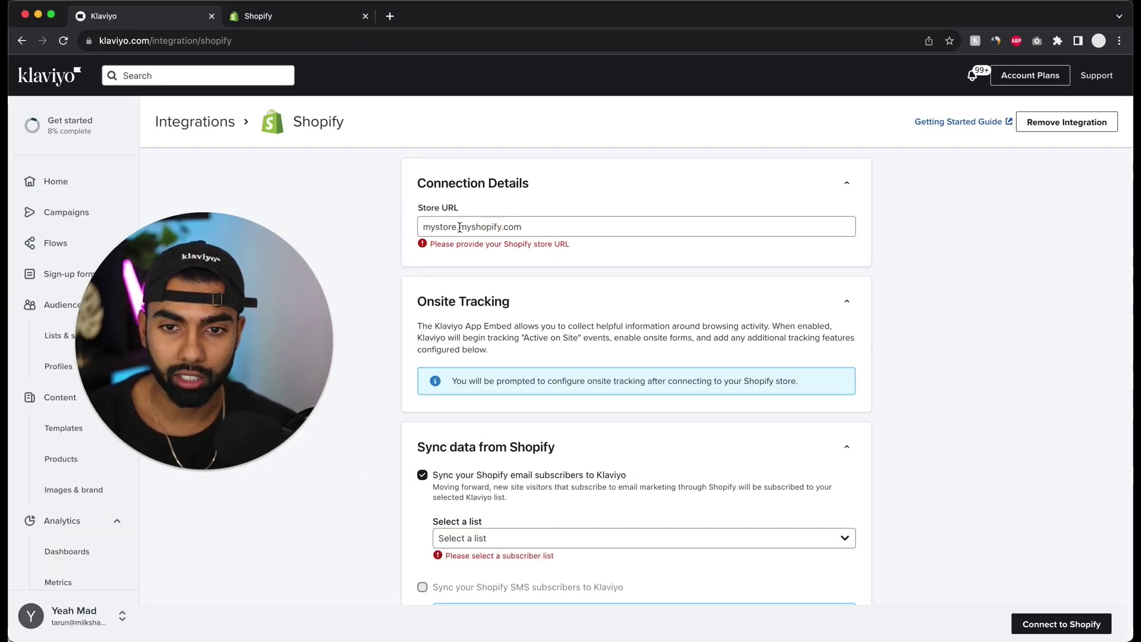
click(459, 227)
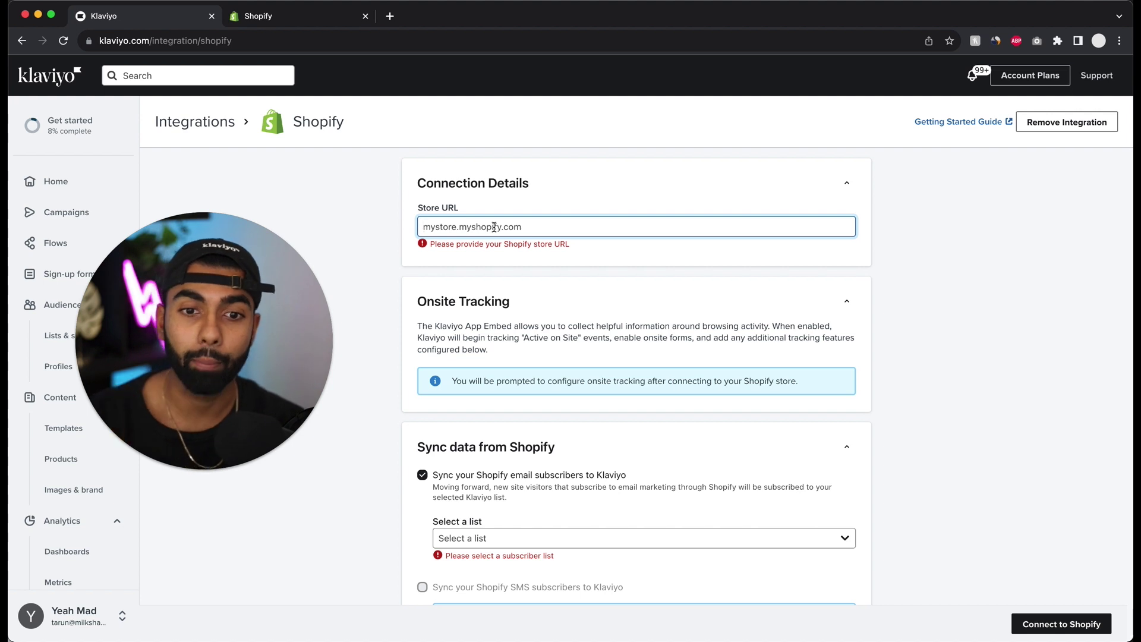
click(292, 15)
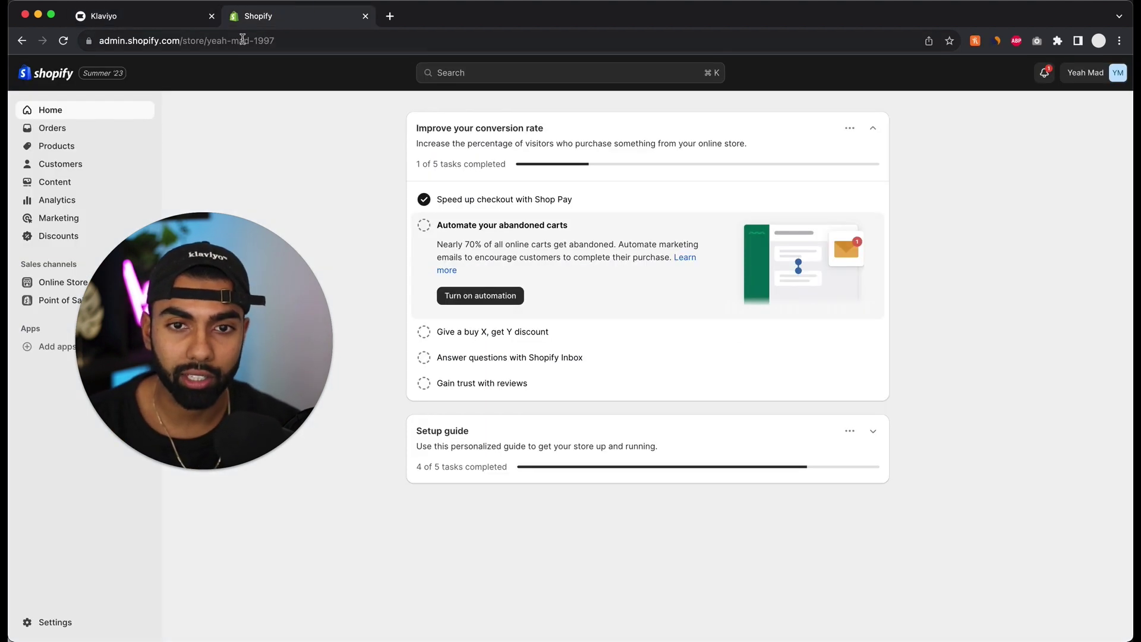
click(214, 41)
drag(211, 41, 267, 40)
key(super+c)
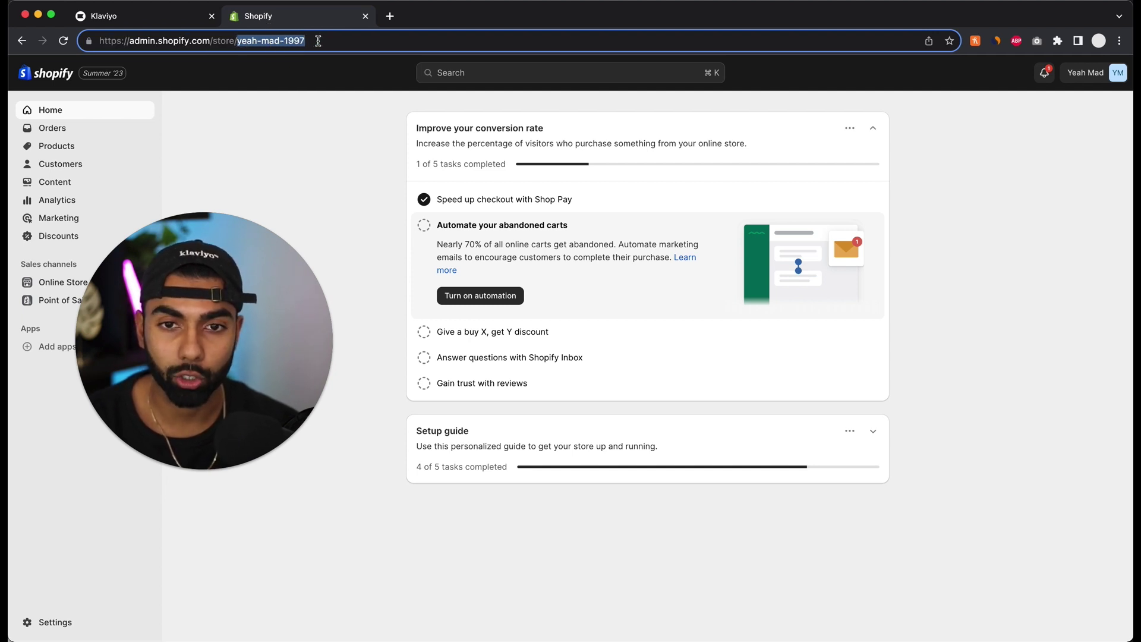
click(145, 21)
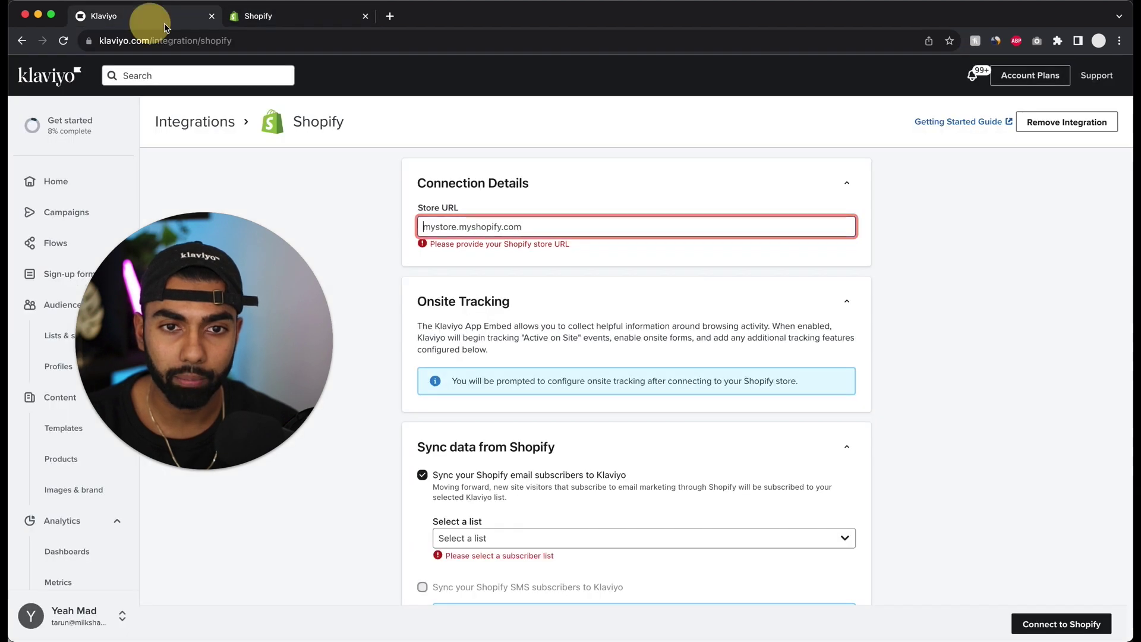
click(498, 221)
key(super+v)
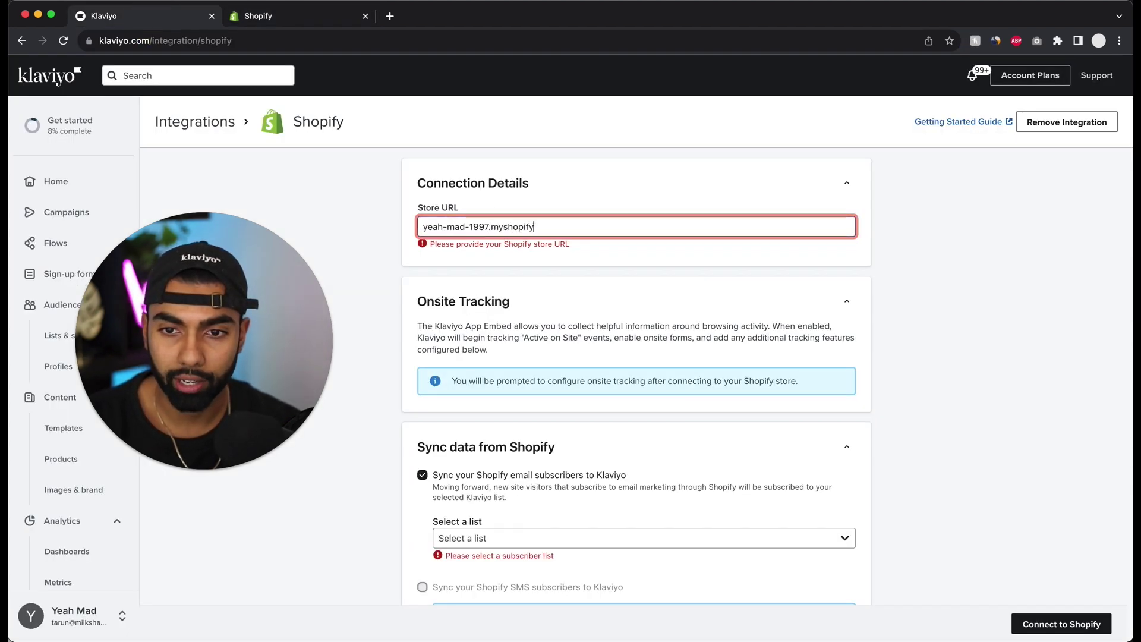
Step: Set Newsletter as the list for syncing Shopify email subscribers and review the remaining settings
scroll(529, 336, down, 3)
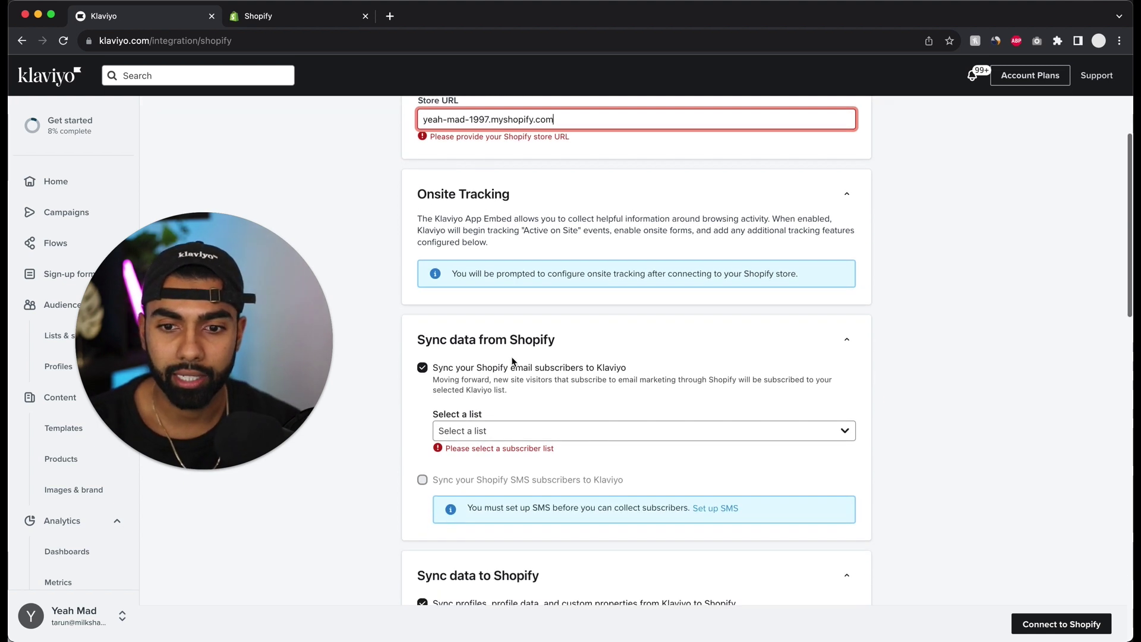
scroll(518, 355, down, 1)
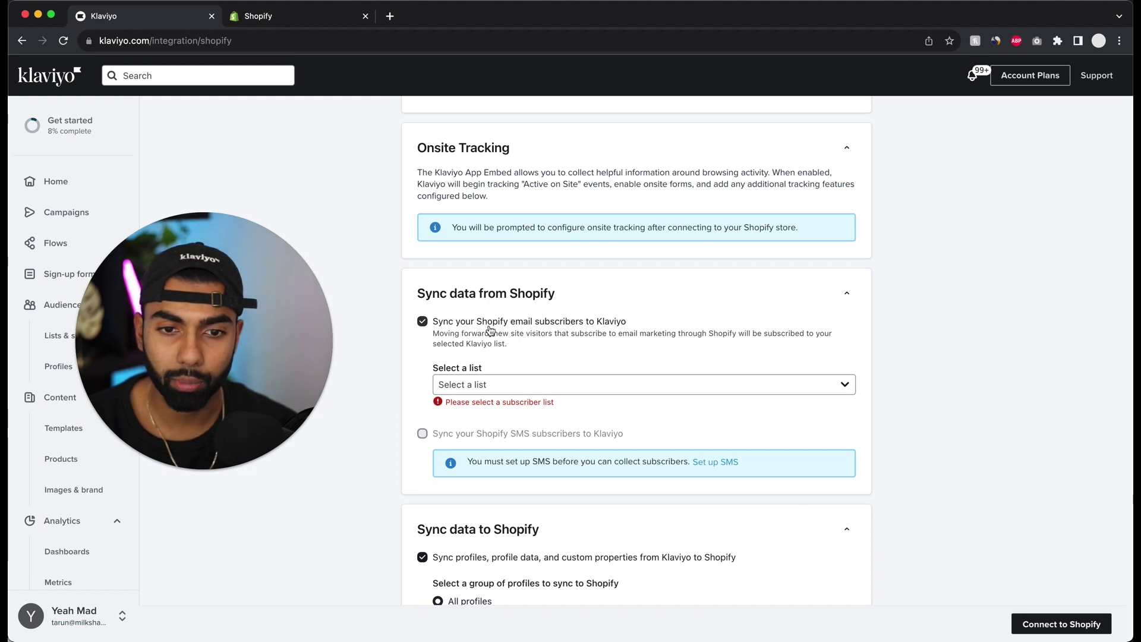
click(471, 388)
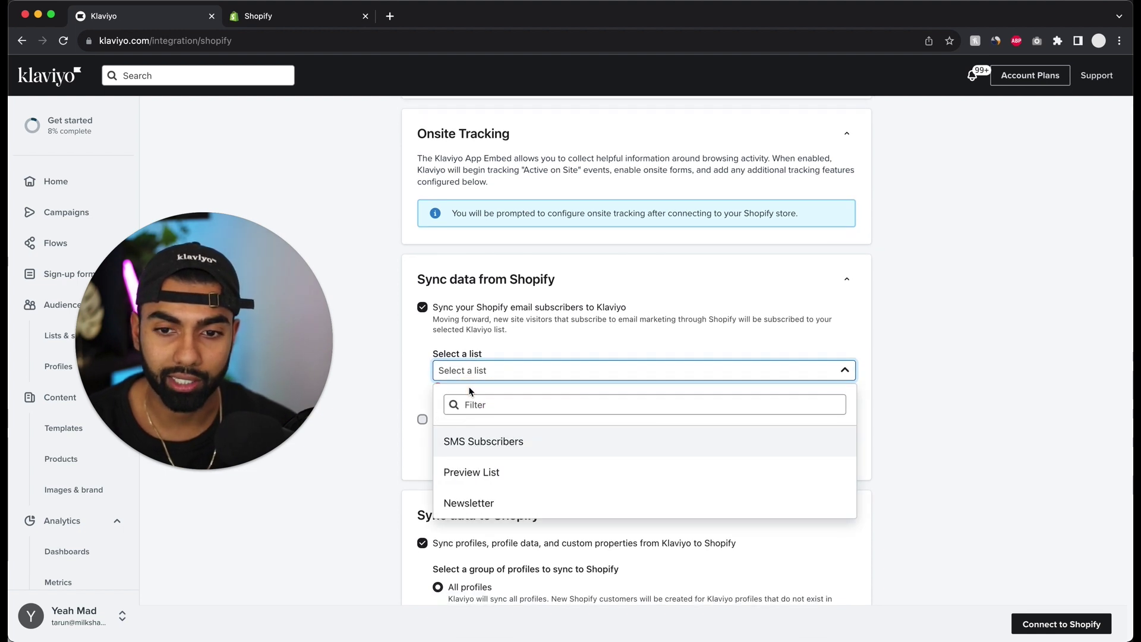
scroll(504, 410, down, 2)
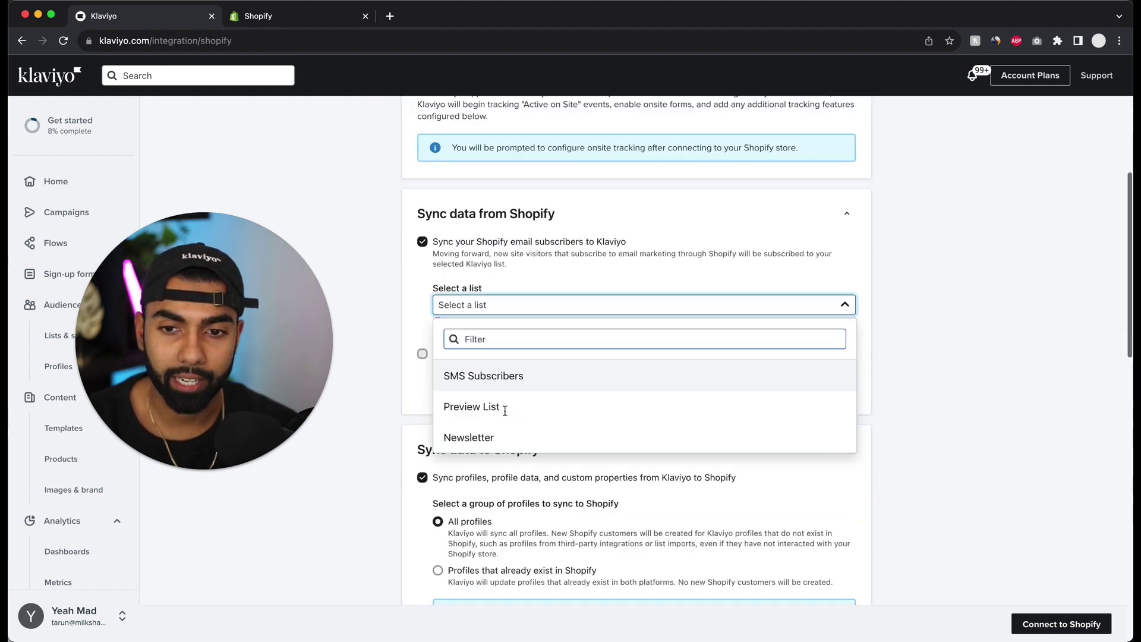
click(474, 441)
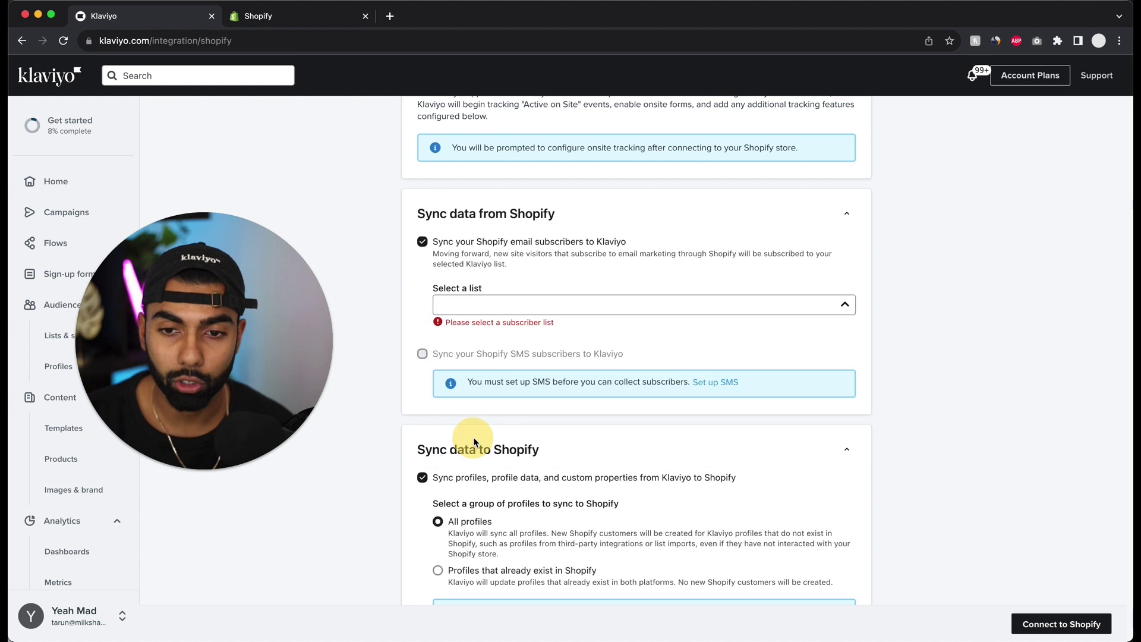
scroll(441, 368, down, 4)
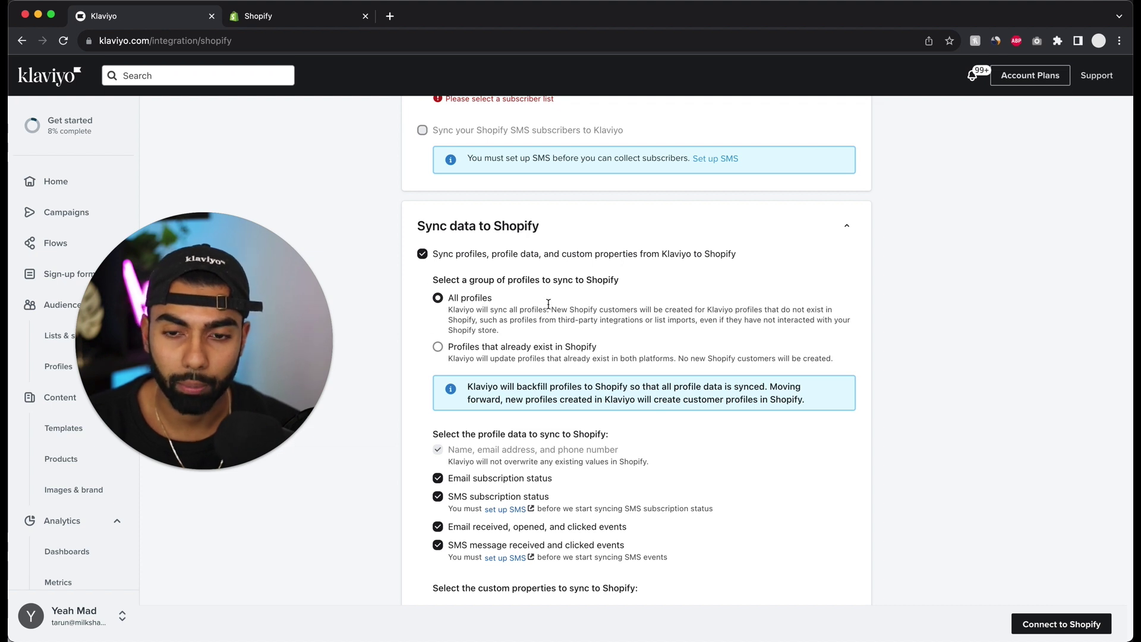
scroll(597, 340, down, 10)
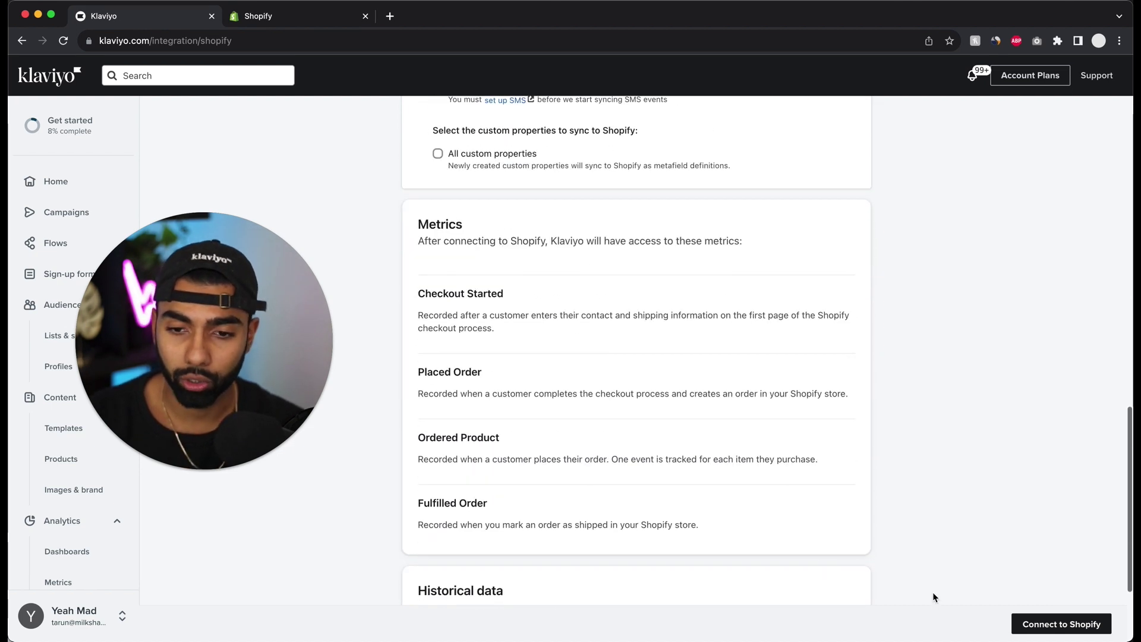
Step: Connect to Shopify with the existing account and install the Klaviyo app on the store
click(1063, 624)
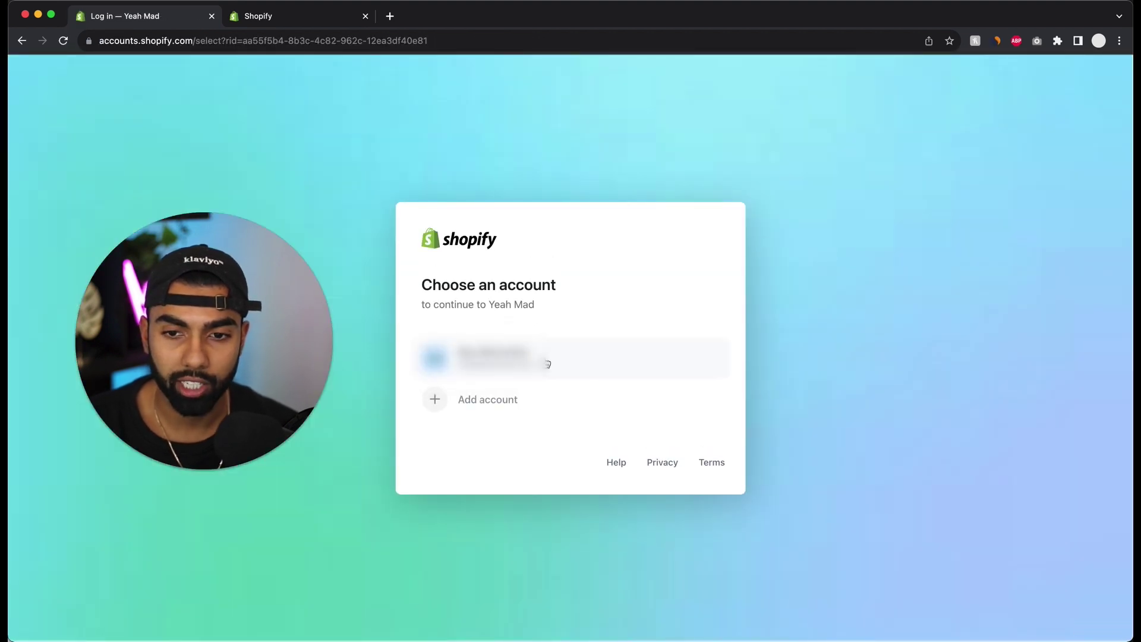
click(548, 364)
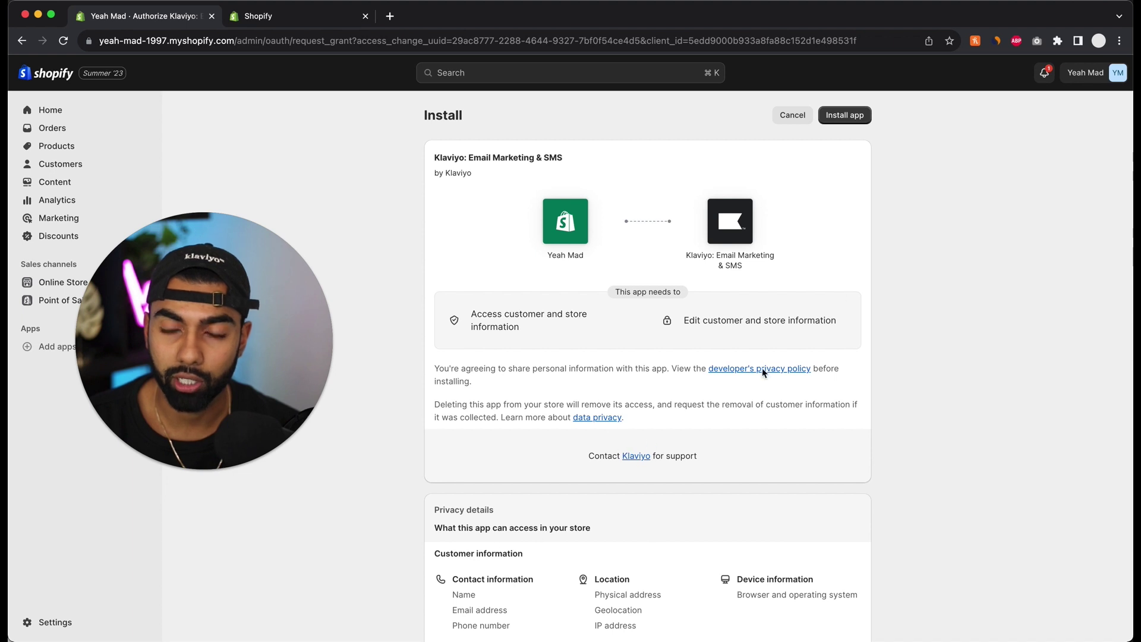
click(851, 117)
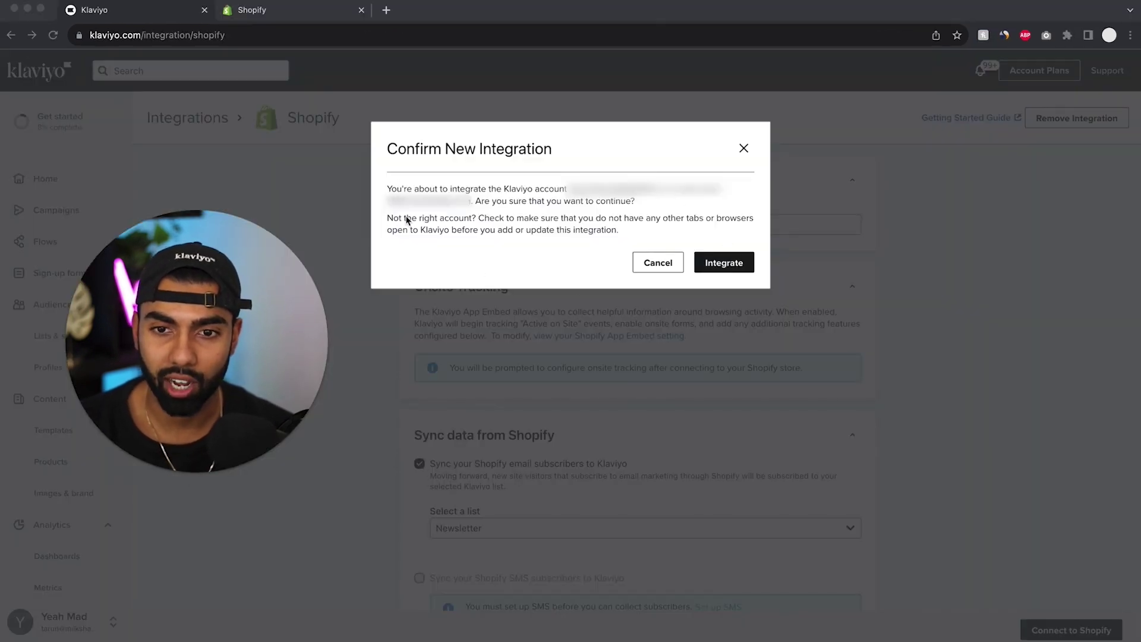
Step: Confirm integrating the Klaviyo account with the store and scroll up to Connection Details
click(731, 267)
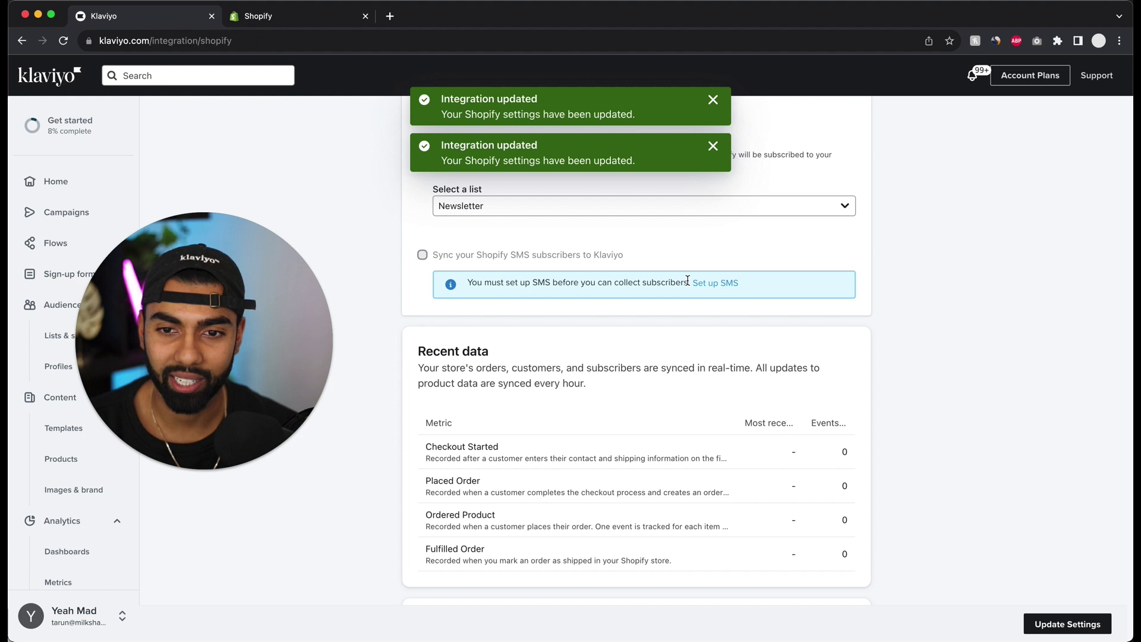
scroll(579, 406, up, 8)
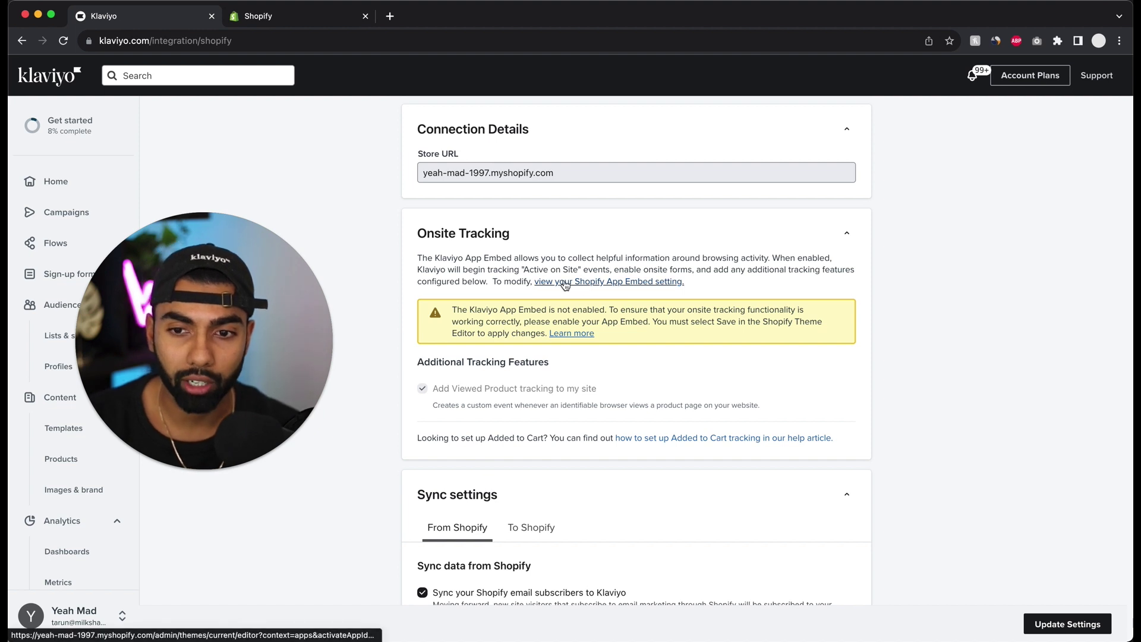
Step: Enable the Klaviyo Onsite Javascript app embed in the Shopify theme and save it
click(641, 283)
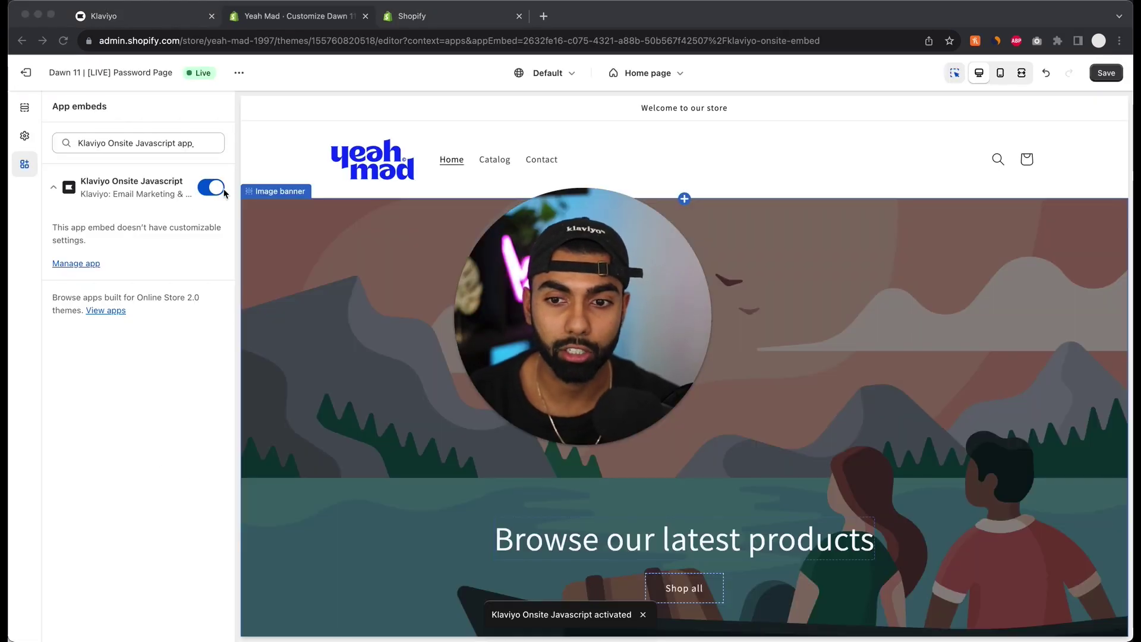
click(214, 189)
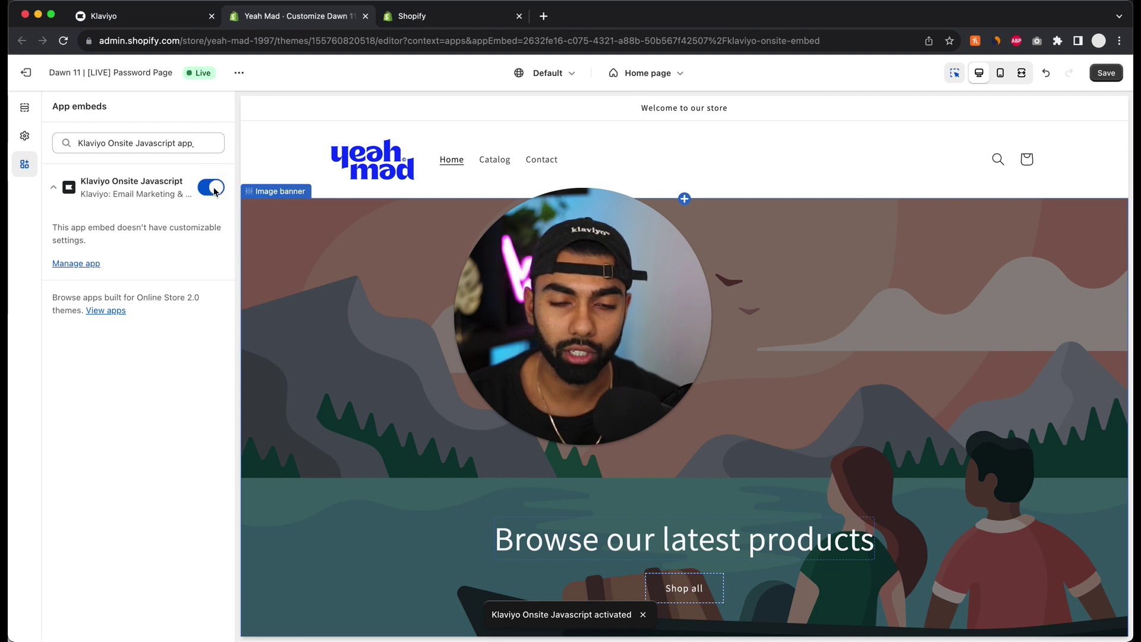
click(214, 189)
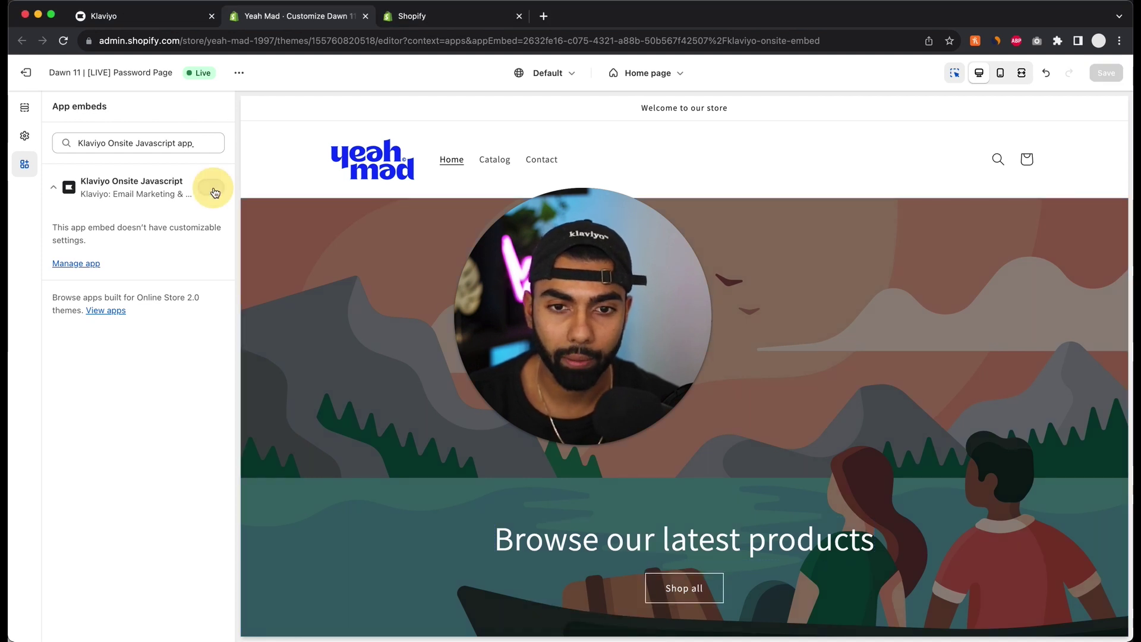
click(214, 189)
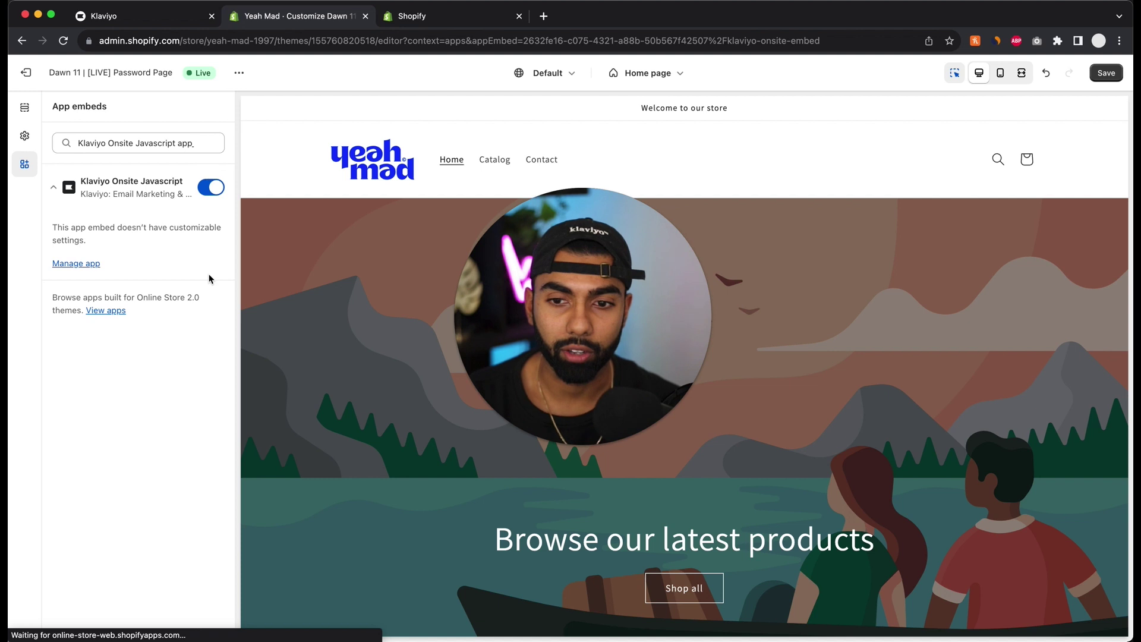
click(1106, 72)
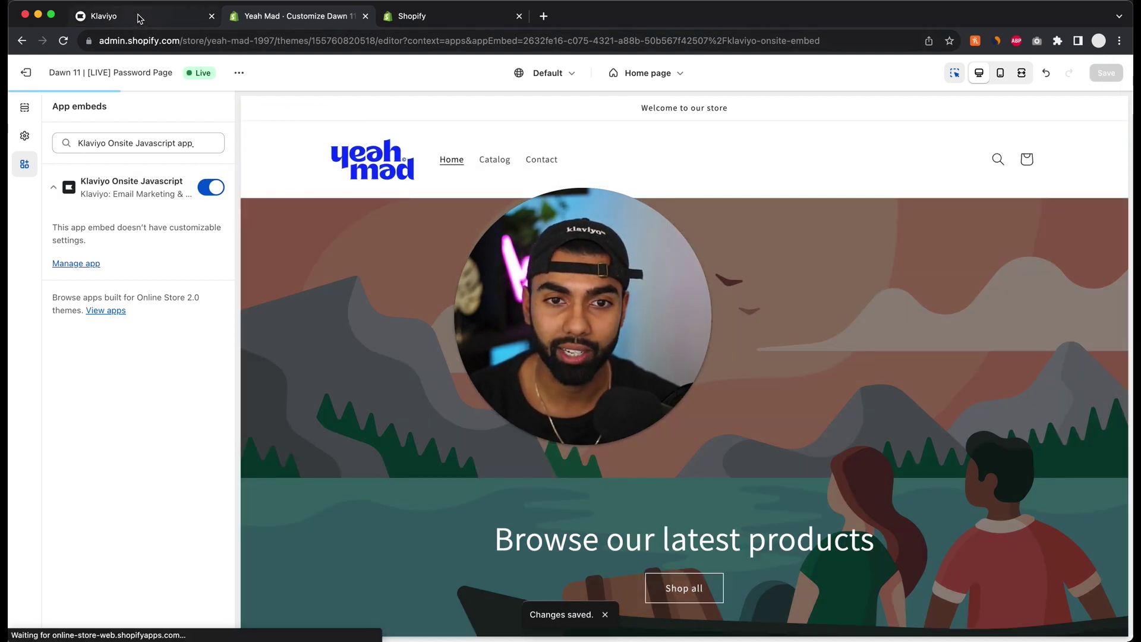
click(140, 16)
Step: Review the To Shopify and From Shopify sync options, then save the updated integration settings
scroll(867, 373, down, 3)
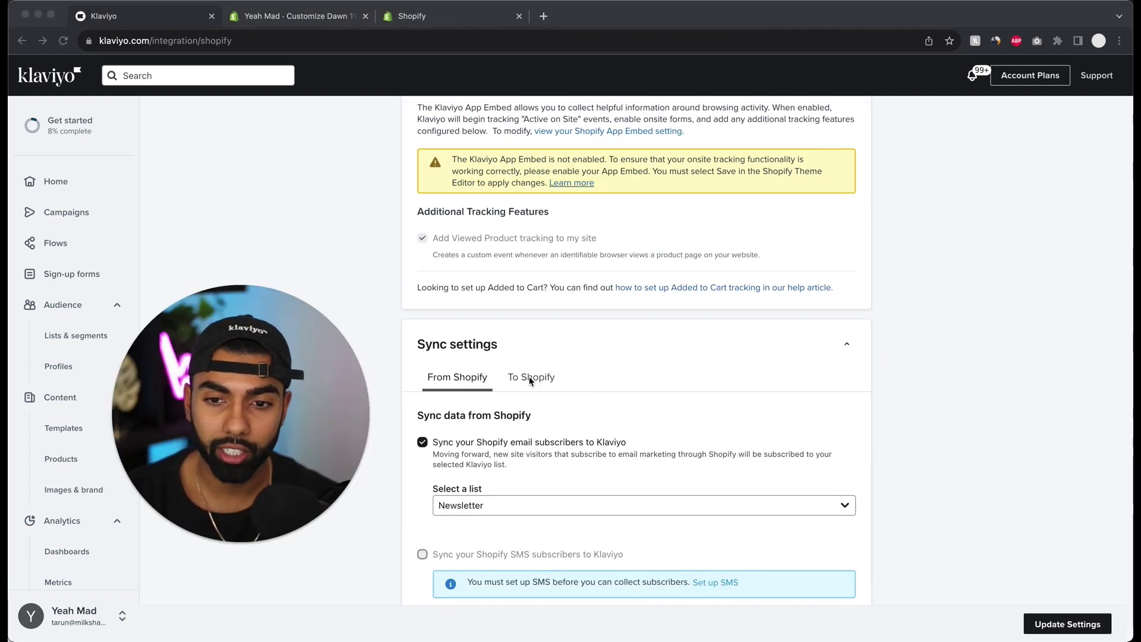
click(535, 380)
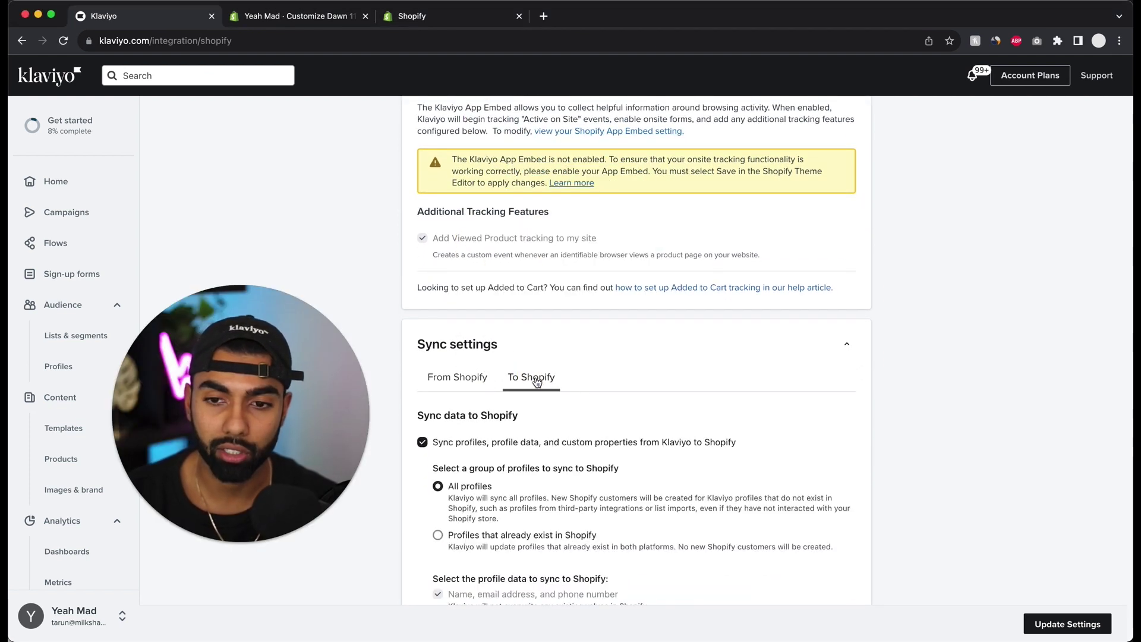
scroll(628, 409, down, 4)
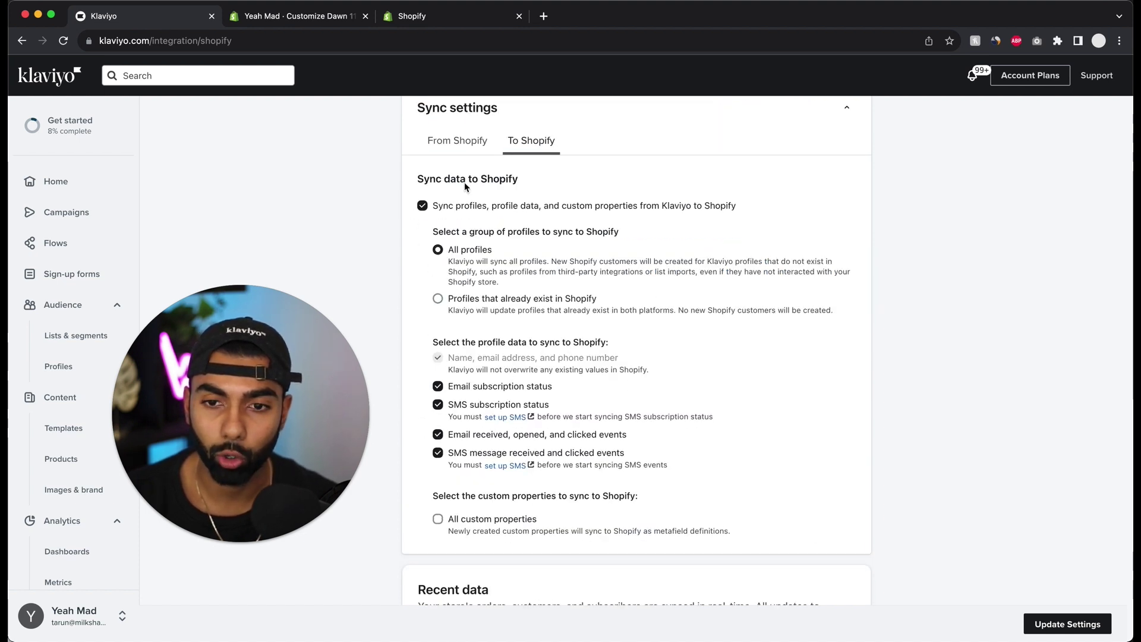
click(453, 141)
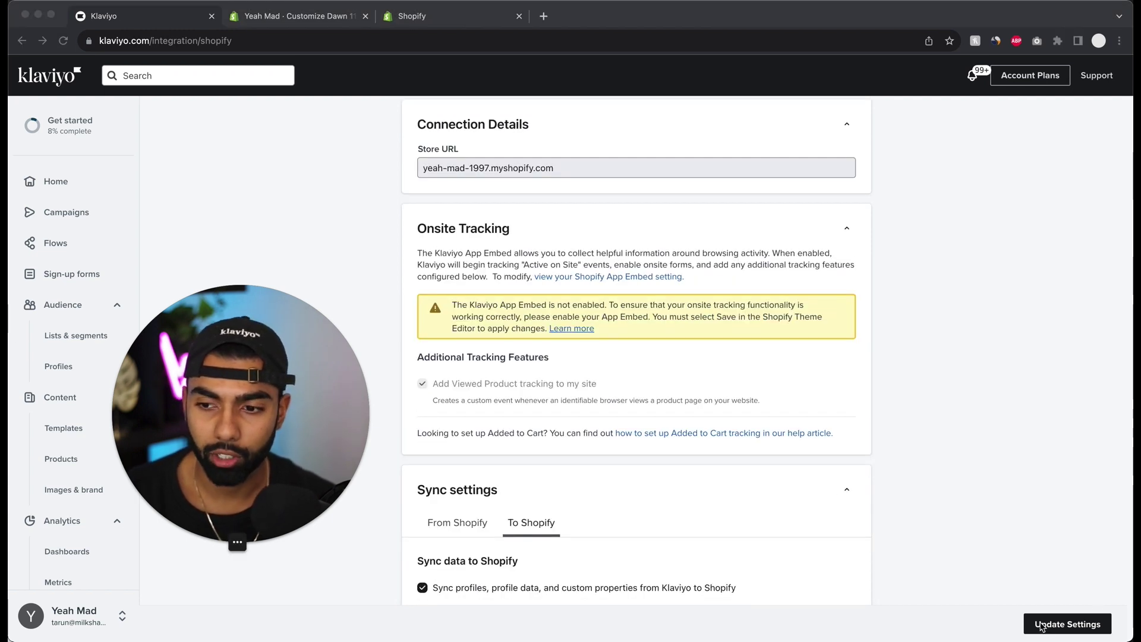
click(1041, 626)
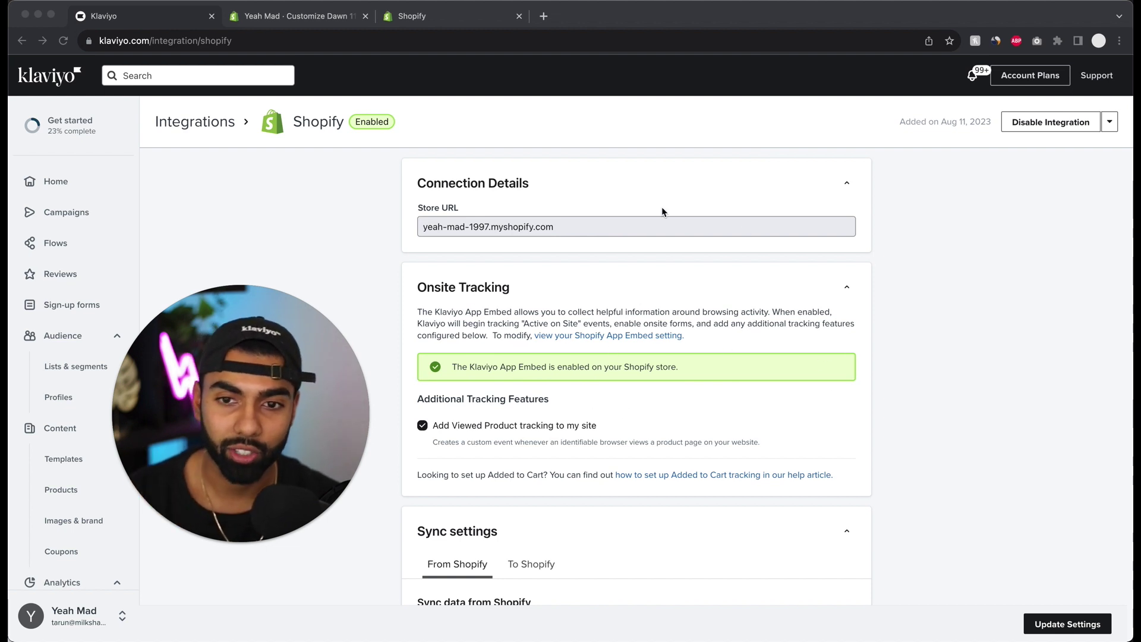
scroll(724, 335, down, 3)
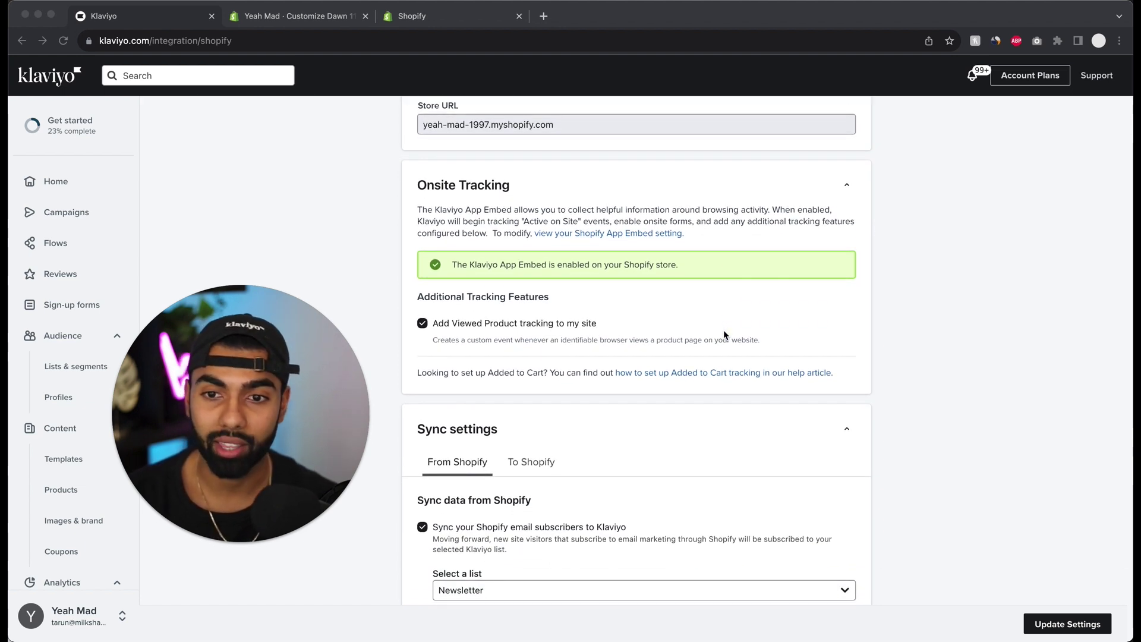
scroll(602, 428, down, 1)
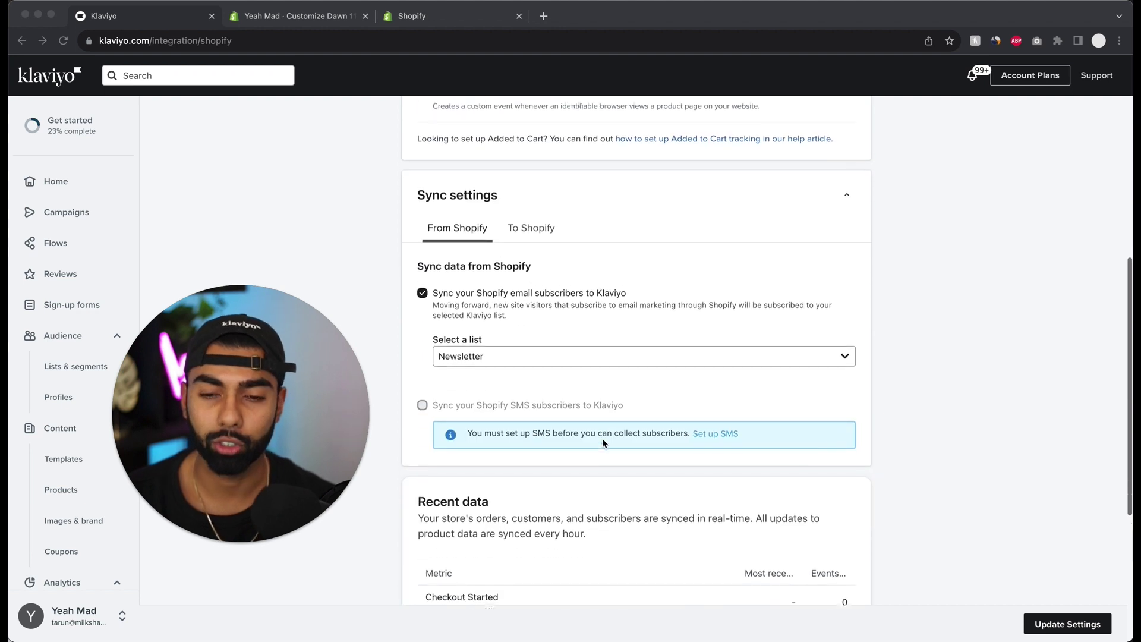
scroll(603, 440, down, 5)
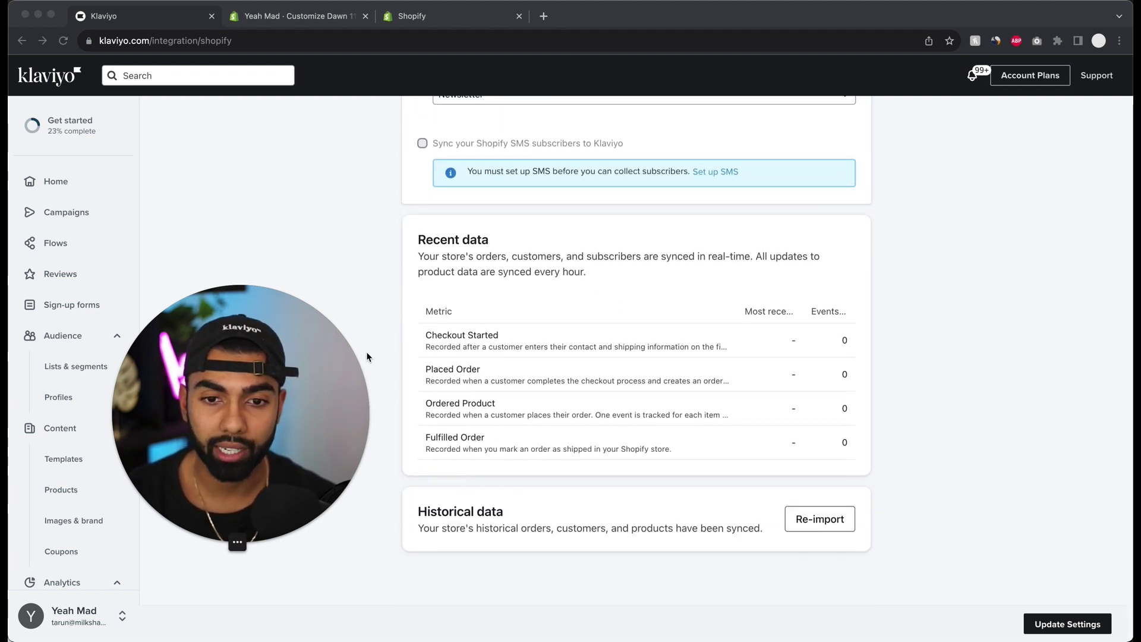
scroll(386, 315, up, 8)
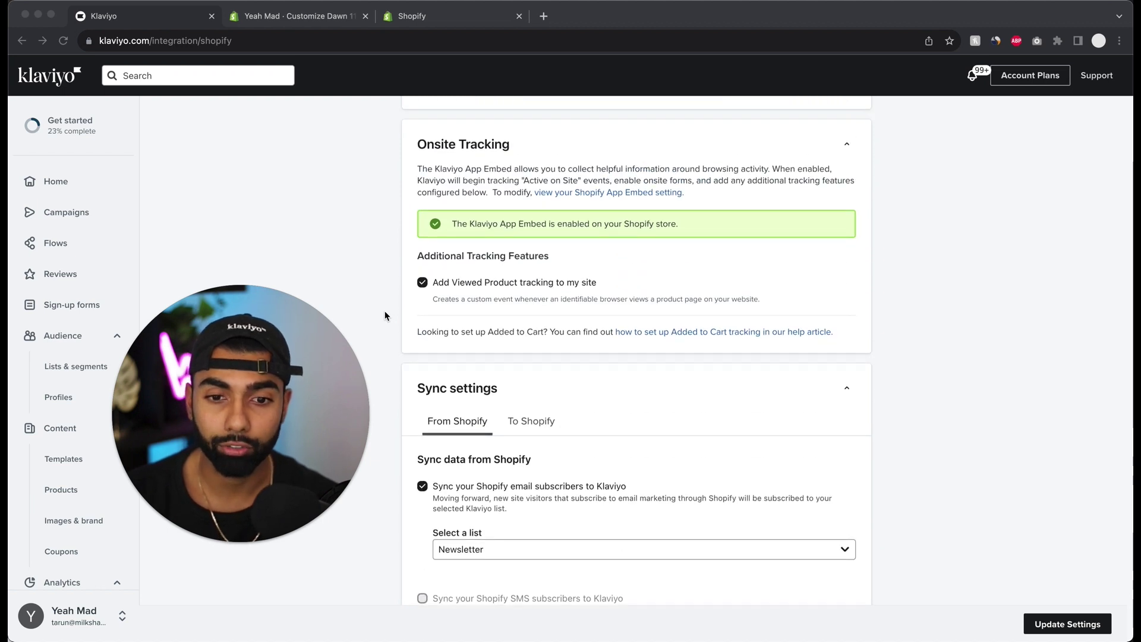
drag(258, 413, 332, 405)
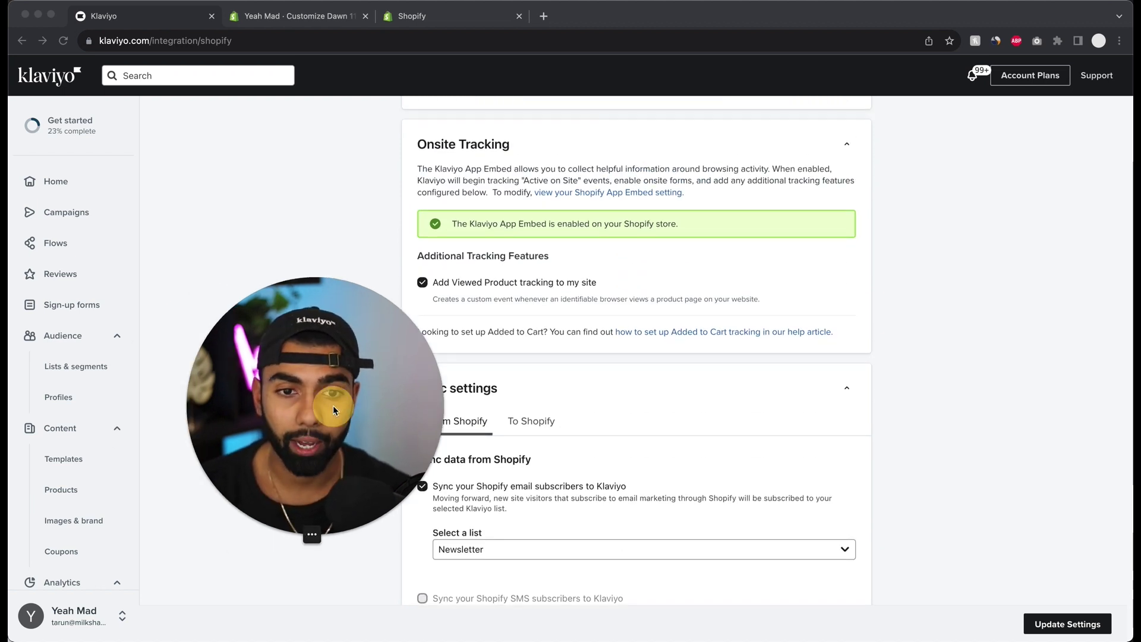
Step: Filter Lists & Segments to show only lists and open the Newsletter list
click(71, 364)
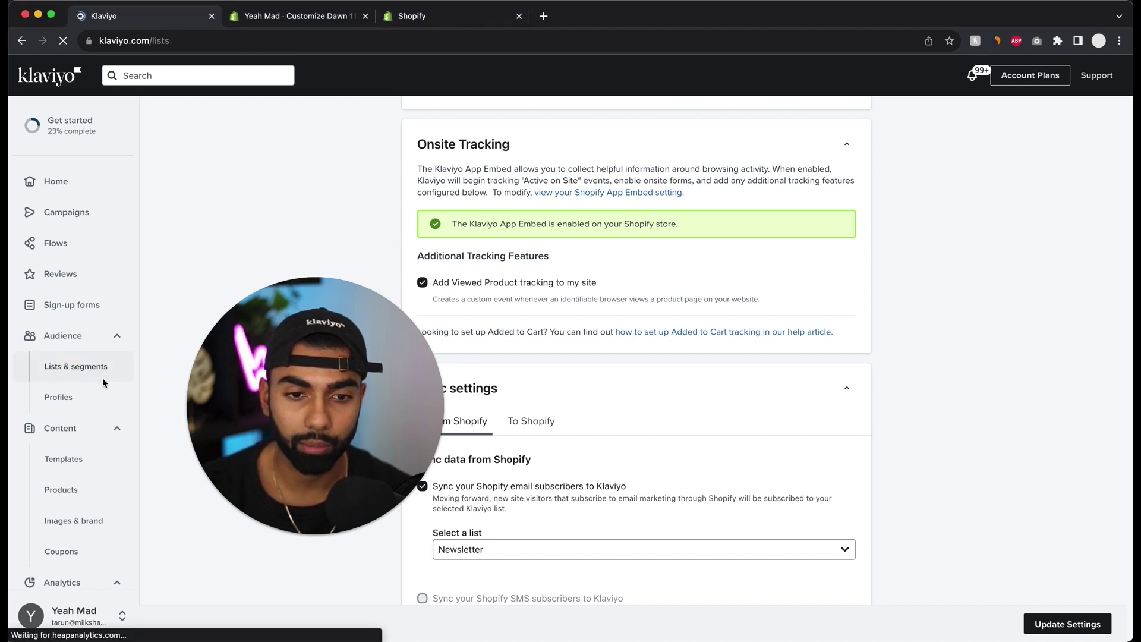
drag(352, 376, 692, 191)
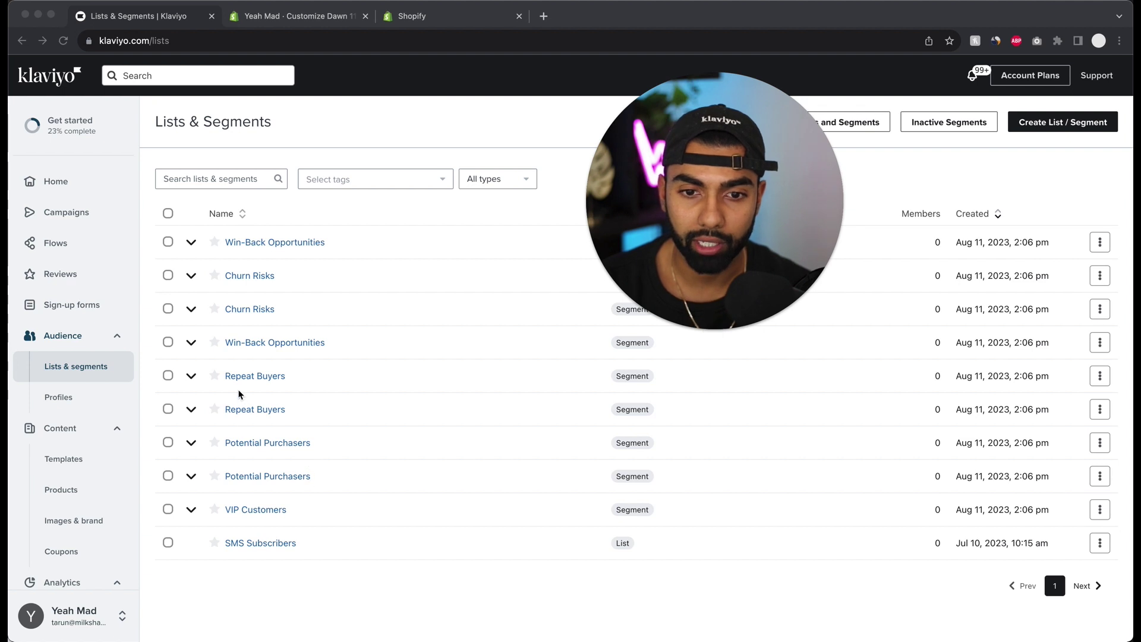
click(519, 191)
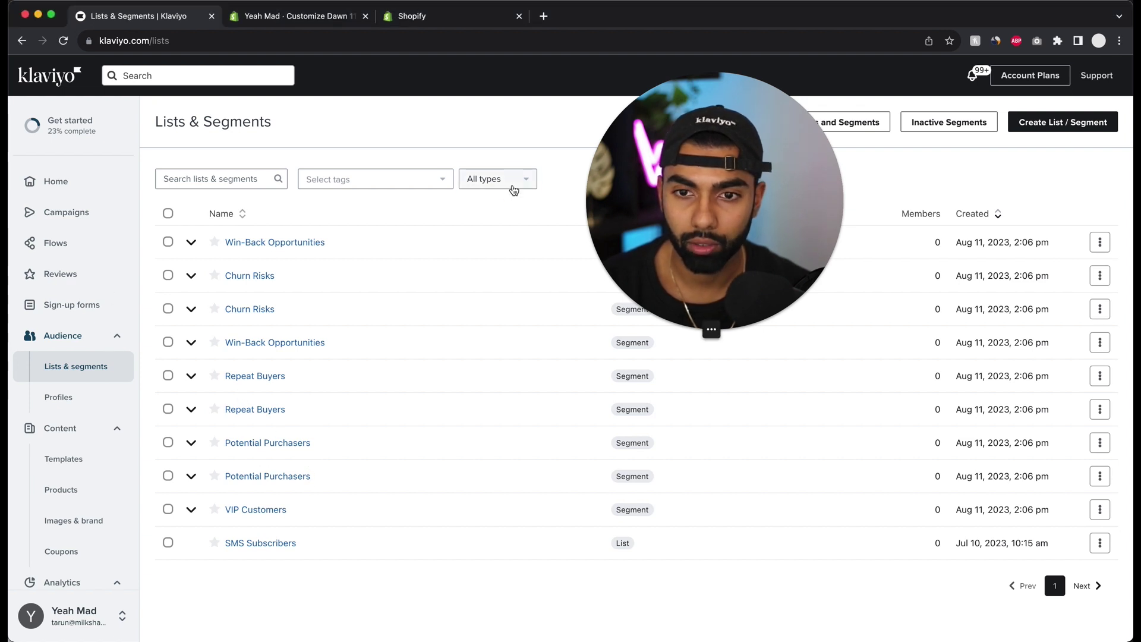
click(522, 179)
click(494, 224)
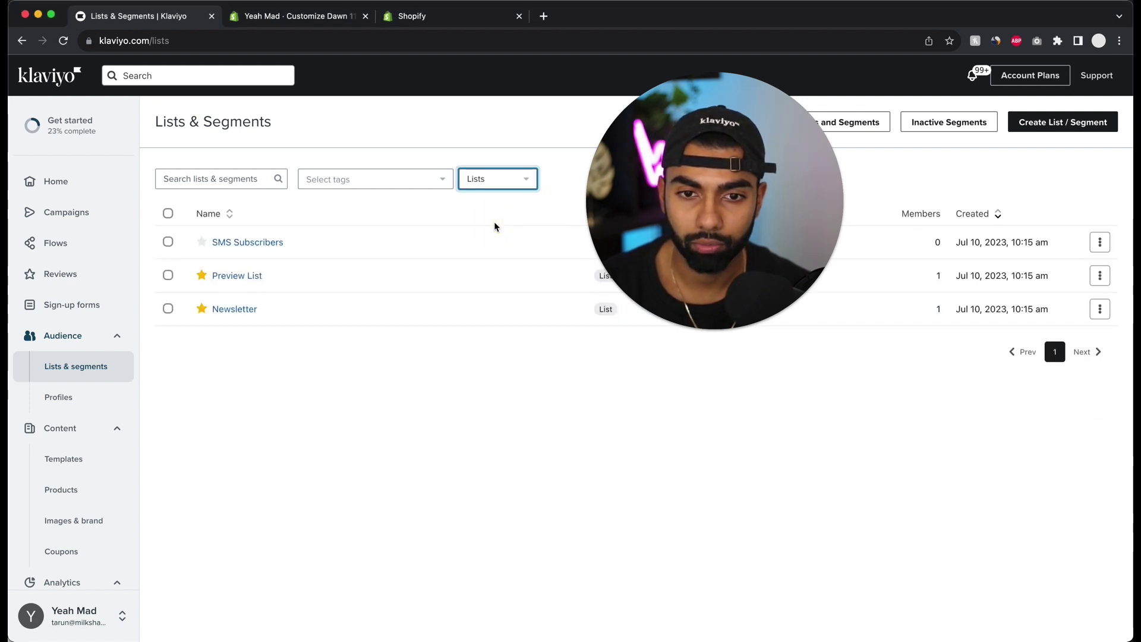
click(223, 312)
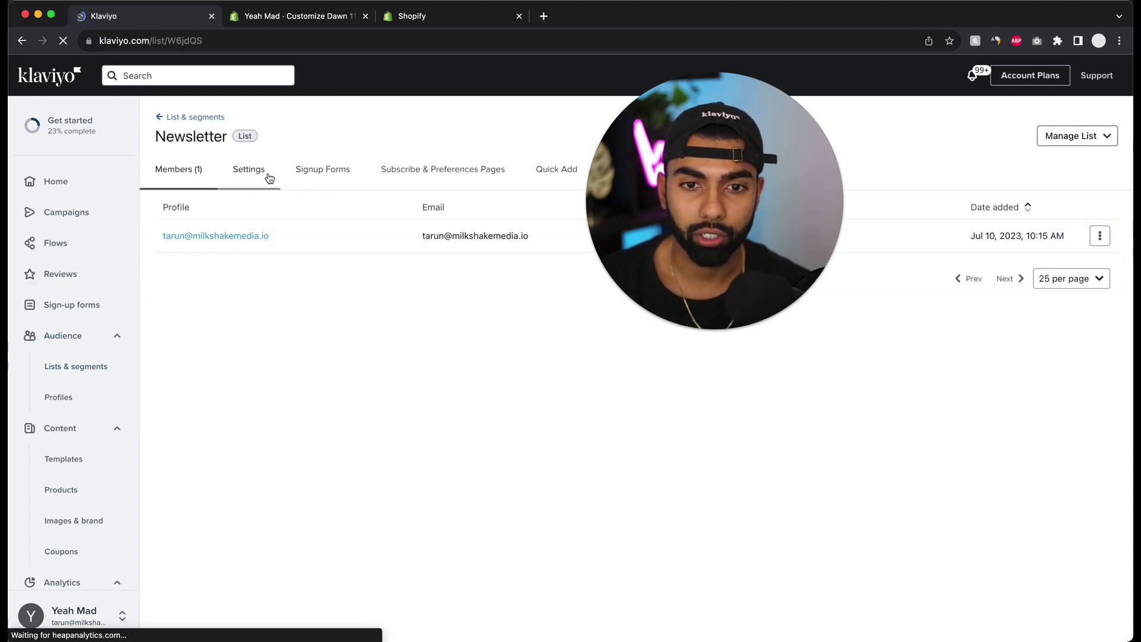
Step: Open the Newsletter list's Settings at the Consent opt-in options
click(243, 173)
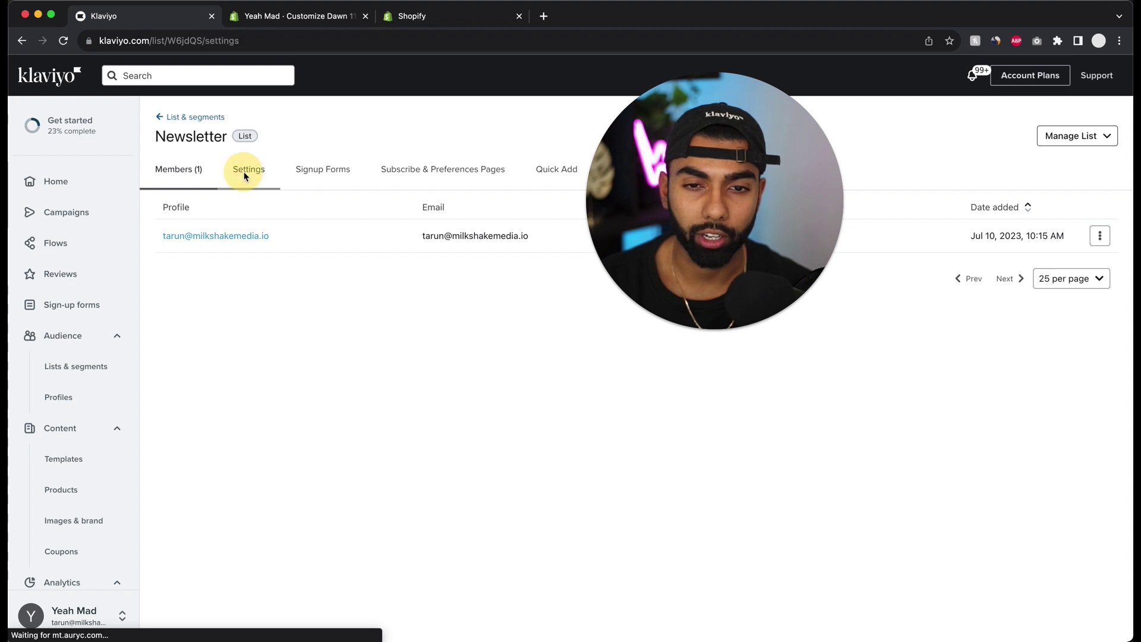
click(445, 252)
scroll(511, 386, down, 2)
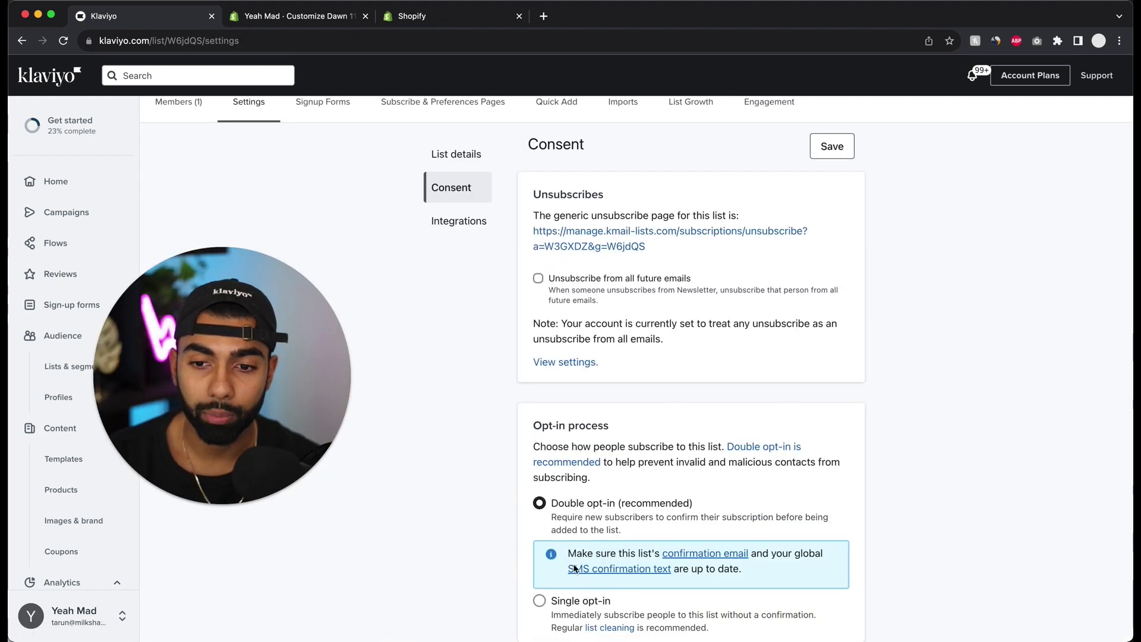